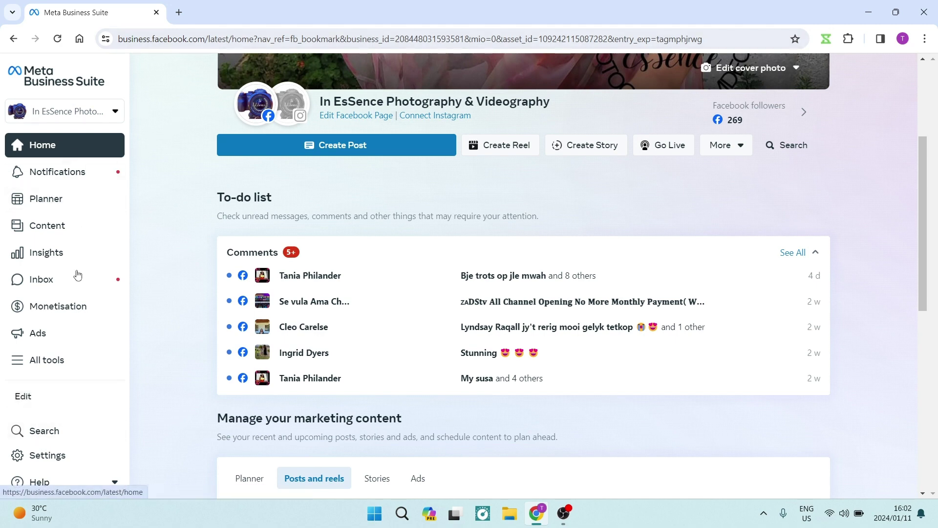
# Open Events Manager from Meta Business Suite's All tools list, under Advertise.
pyautogui.click(47, 365)
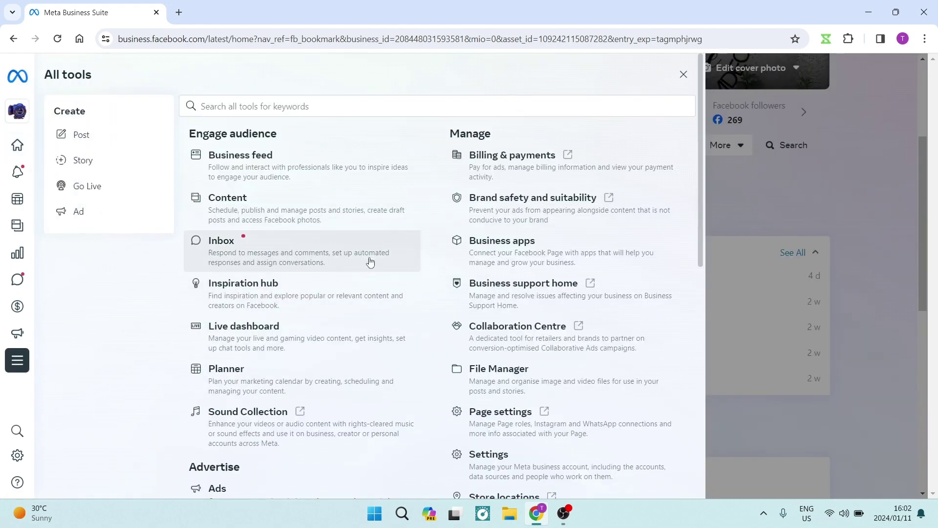
pyautogui.scroll(-6, 371, 274)
pyautogui.scroll(-4, 352, 288)
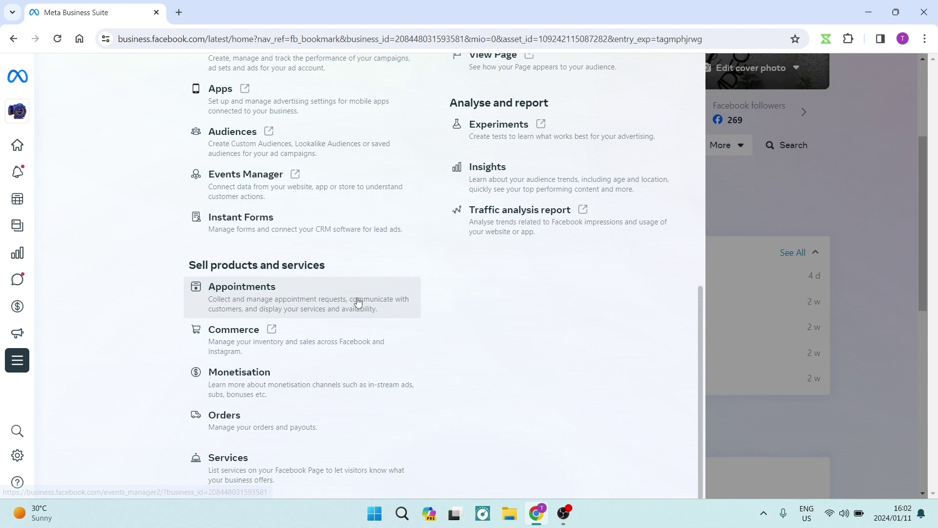
pyautogui.scroll(1, 357, 313)
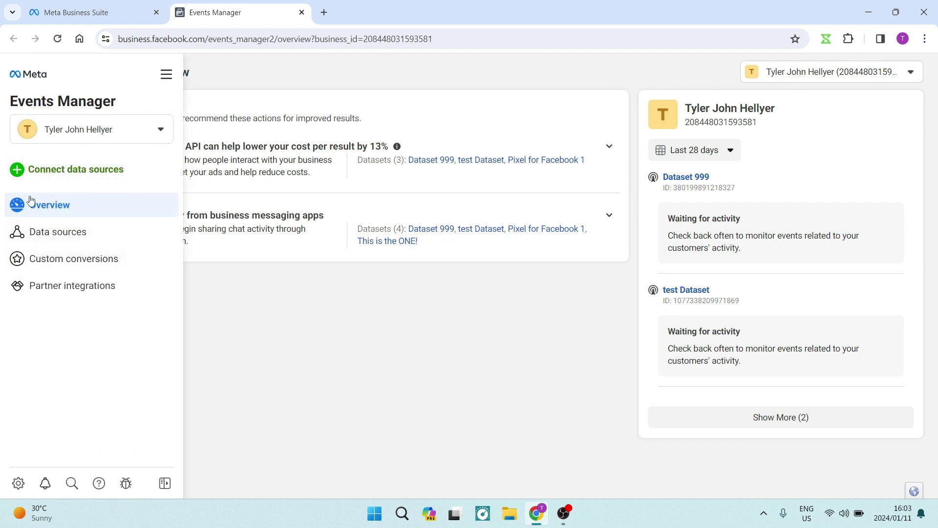
# Go to the Custom conversions page, which lists only Custom 1.
pyautogui.click(52, 264)
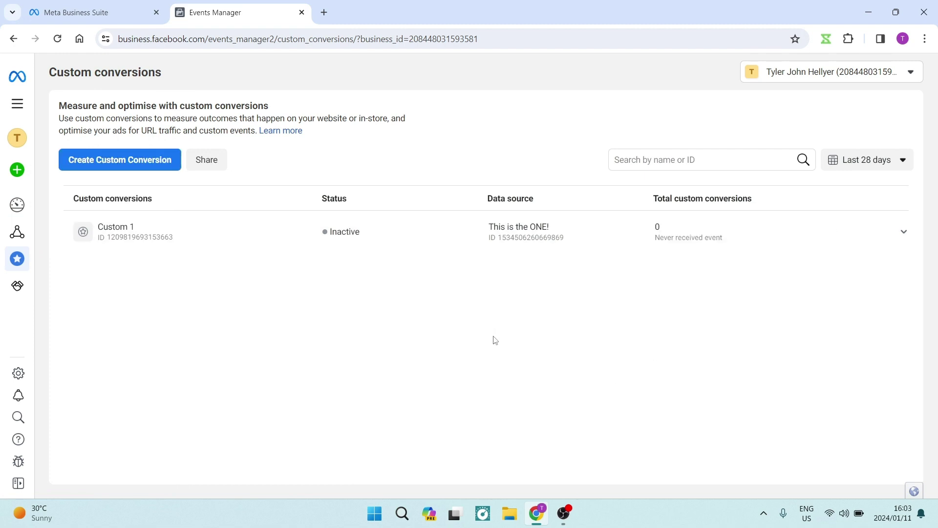
# Start a new custom conversion named 'Custom 2' and expand its data source list.
pyautogui.click(123, 166)
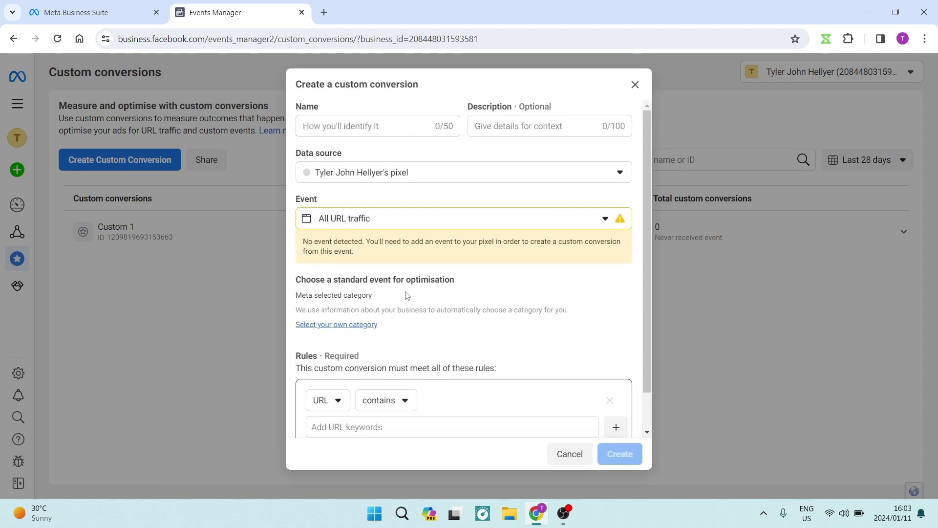
pyautogui.click(376, 126)
pyautogui.write('Custom 2')
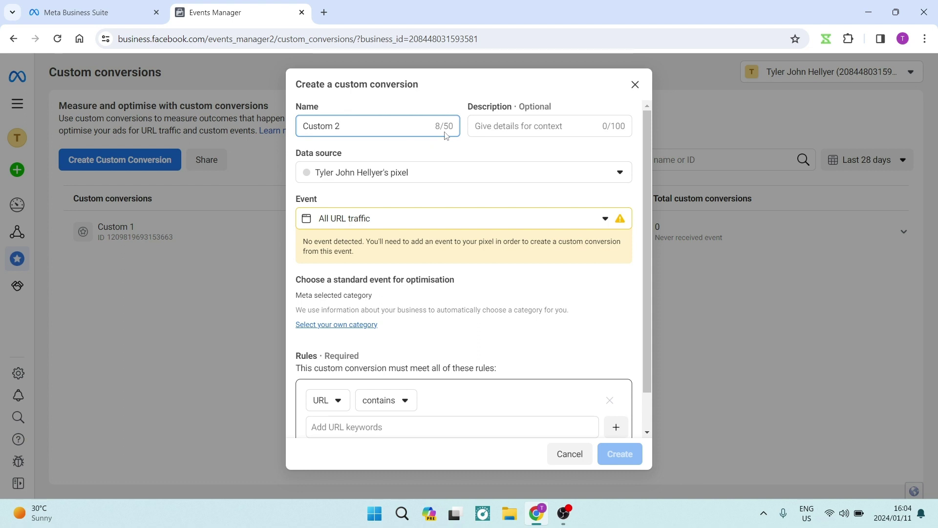
pyautogui.click(508, 124)
pyautogui.click(336, 155)
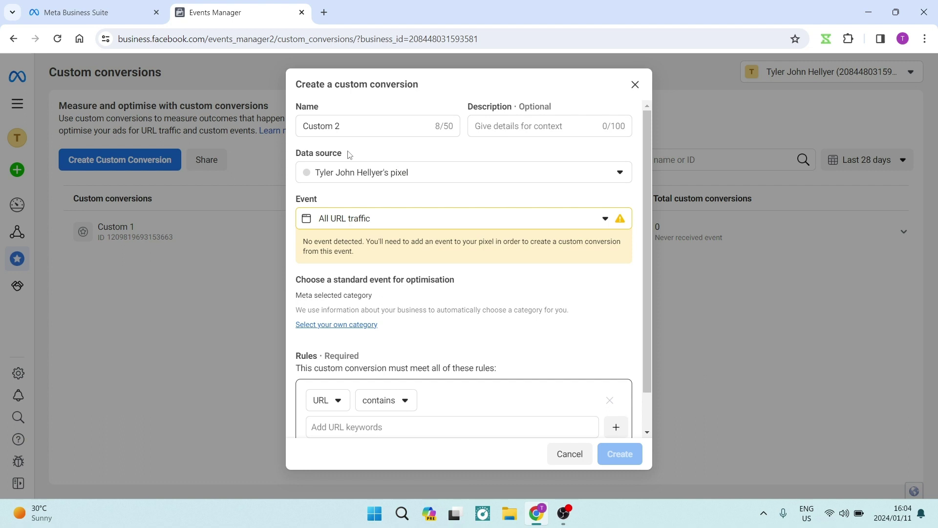
pyautogui.moveTo(349, 155); pyautogui.dragTo(298, 156)
# Set the data source to 'This is the ONE!' and keep Website as action source.
pyautogui.click(465, 178)
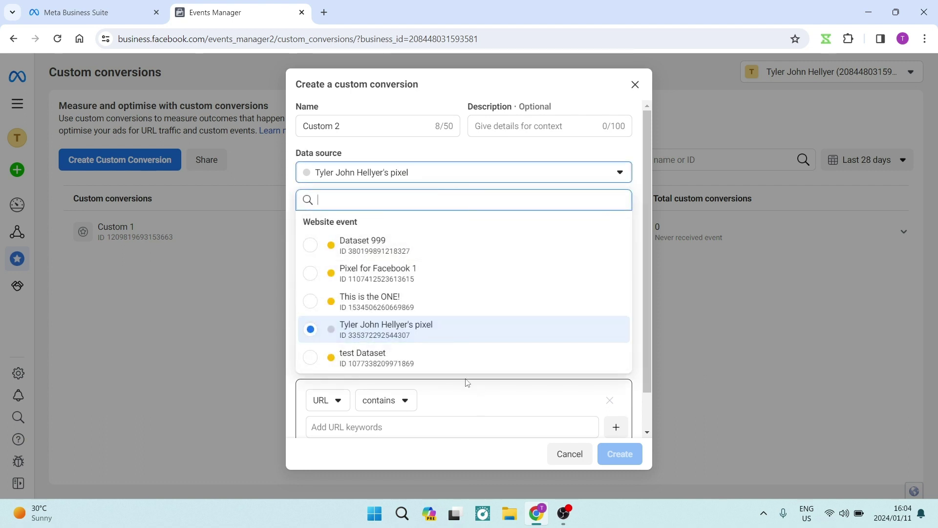
pyautogui.click(438, 299)
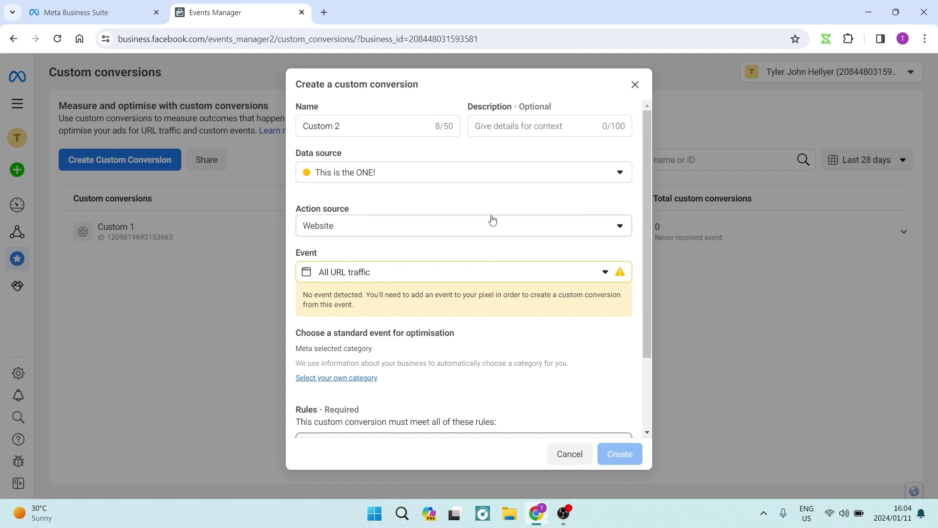
pyautogui.click(487, 231)
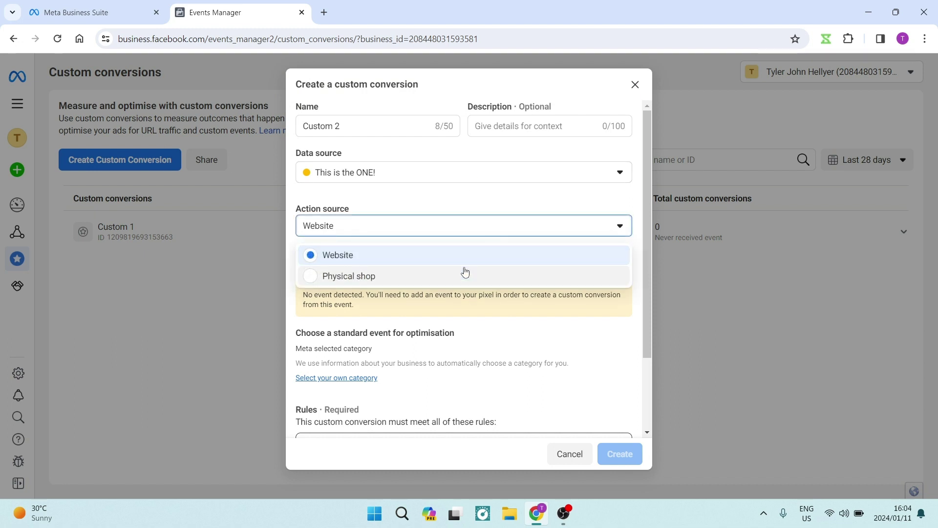
pyautogui.click(437, 256)
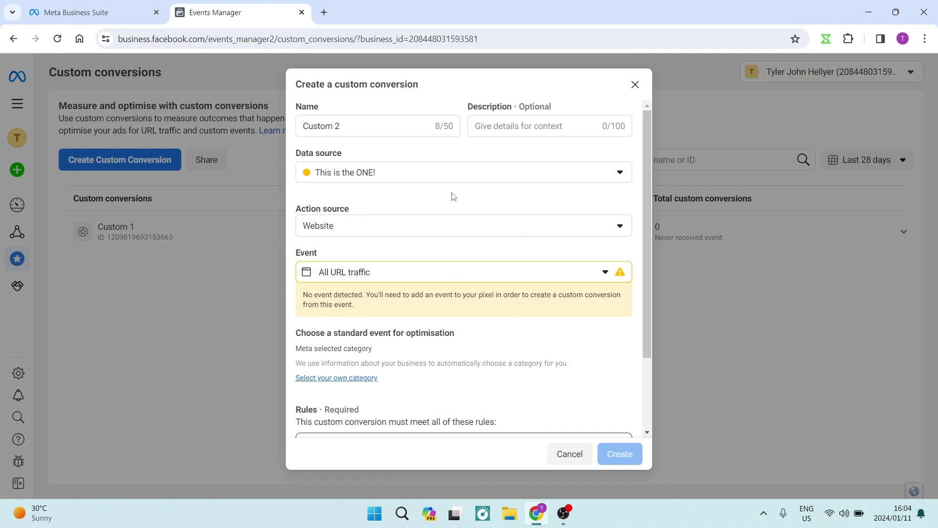
# Keep All URL traffic as the tracked event.
pyautogui.scroll(-1, 460, 218)
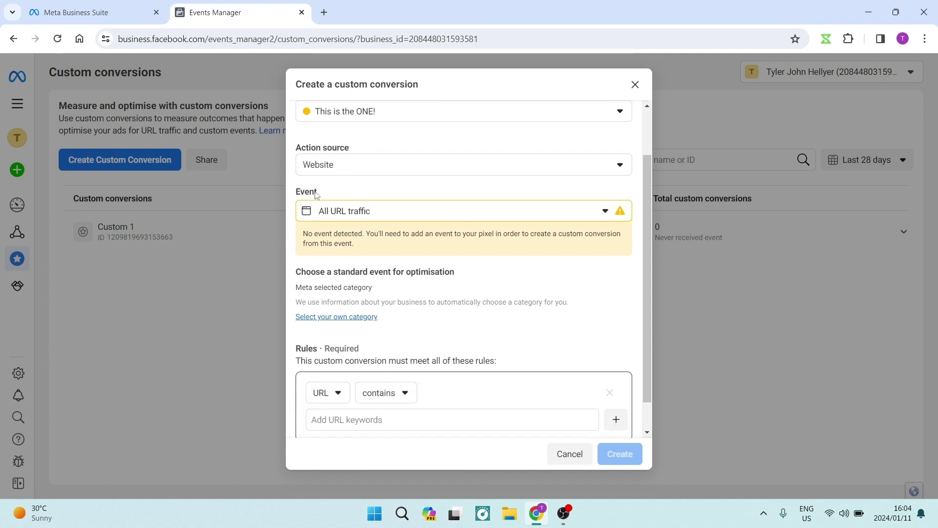
pyautogui.click(431, 216)
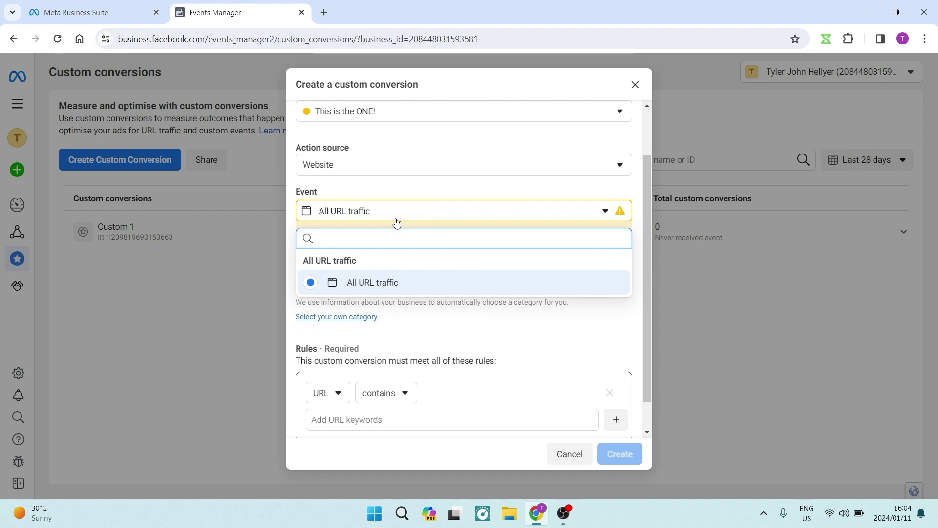
pyautogui.click(390, 198)
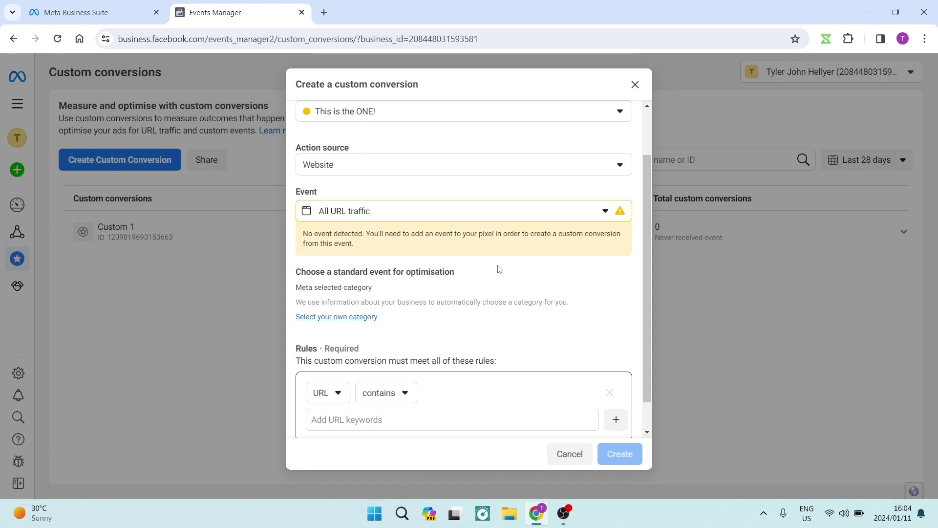
# Set optimisation to the recommended Meta-selected category.
pyautogui.scroll(-1, 499, 269)
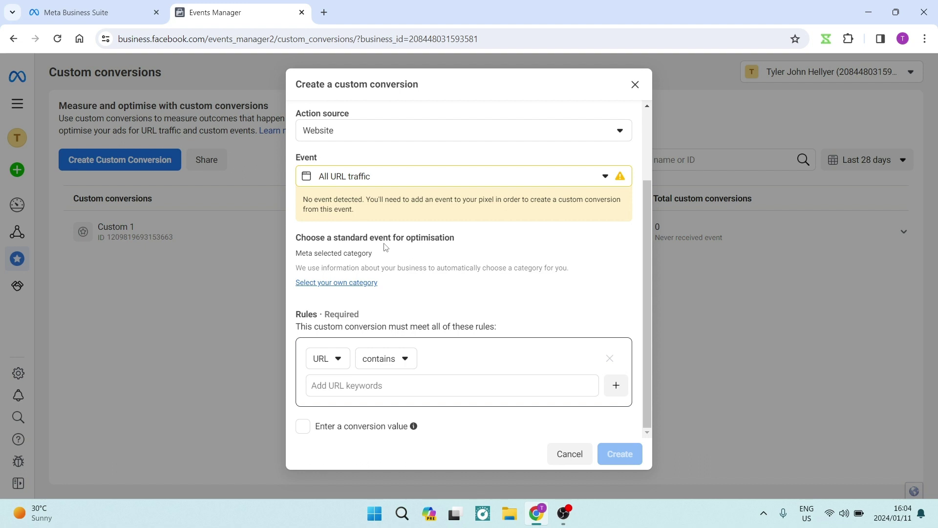
pyautogui.click(330, 283)
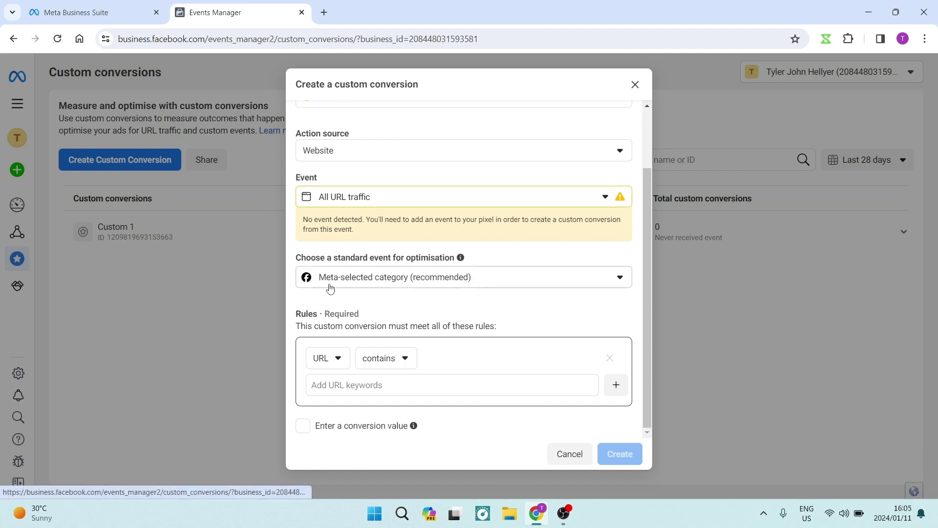
pyautogui.click(364, 281)
pyautogui.scroll(-2, 383, 158)
pyautogui.scroll(-5, 383, 157)
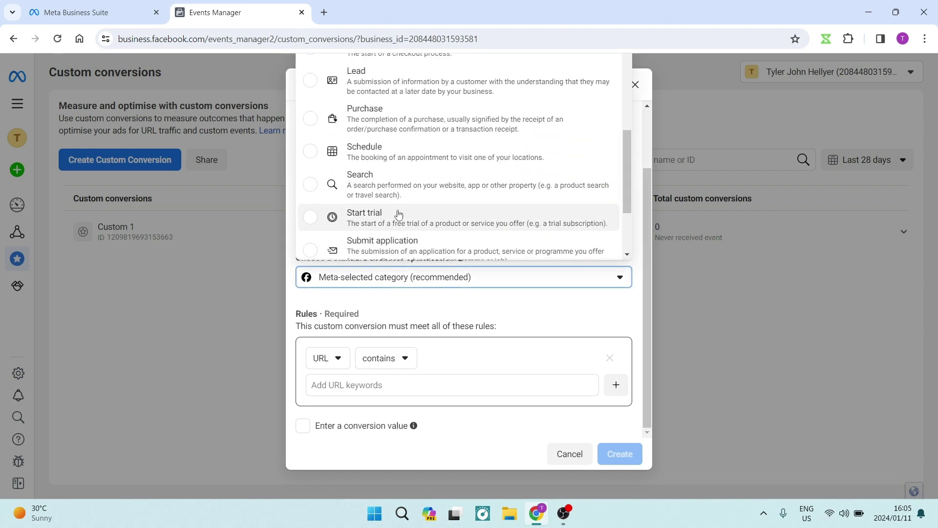
pyautogui.scroll(7, 391, 196)
pyautogui.scroll(-4, 398, 171)
pyautogui.scroll(-5, 399, 171)
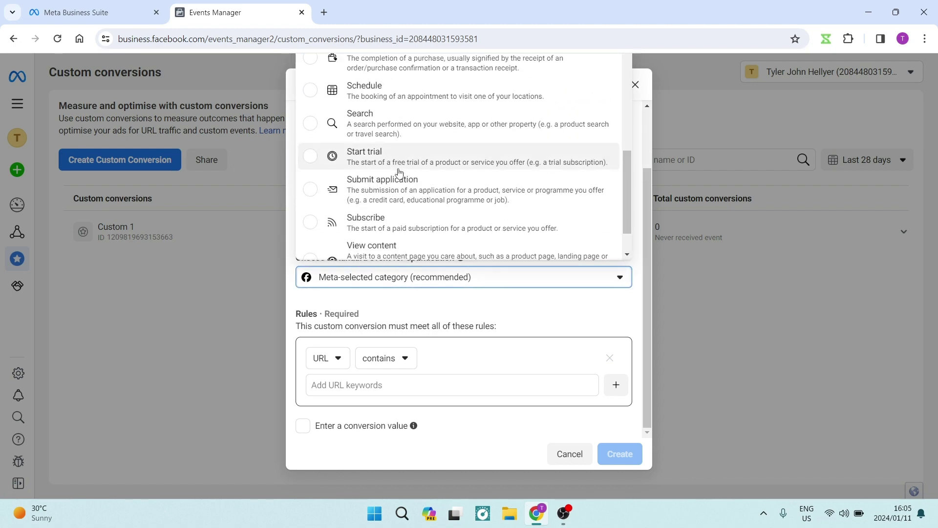
pyautogui.scroll(9, 398, 173)
pyautogui.click(551, 312)
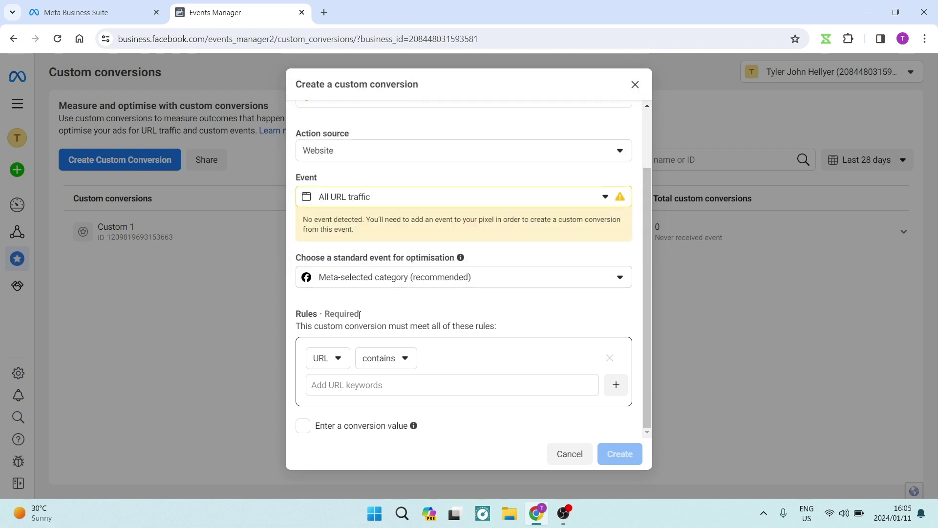
# Focus the Add URL keywords field under Rules, after briefly leaving and returning to the form.
pyautogui.doubleClick(350, 313)
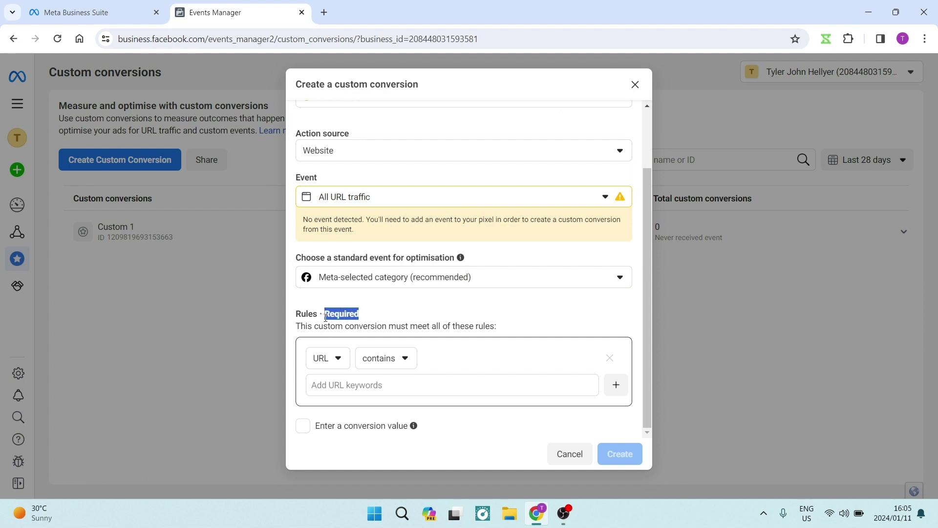
pyautogui.click(374, 319)
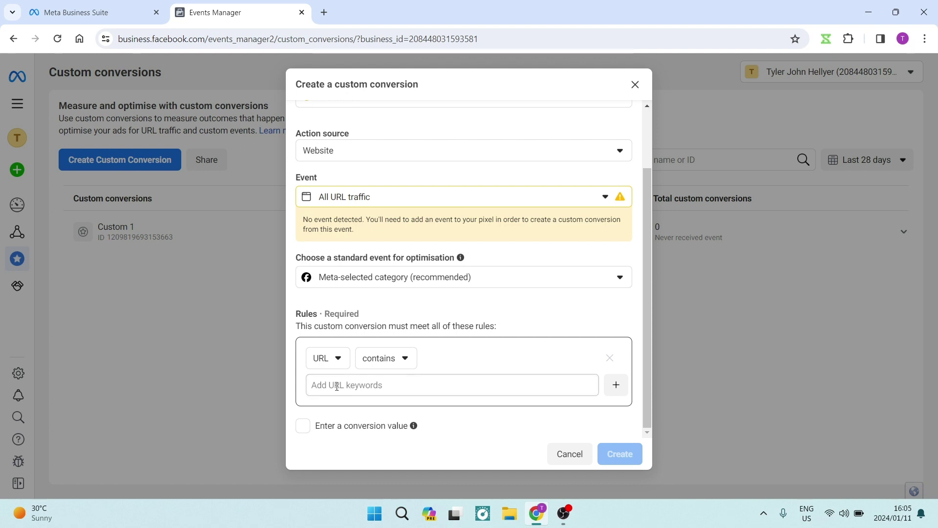
pyautogui.click(367, 381)
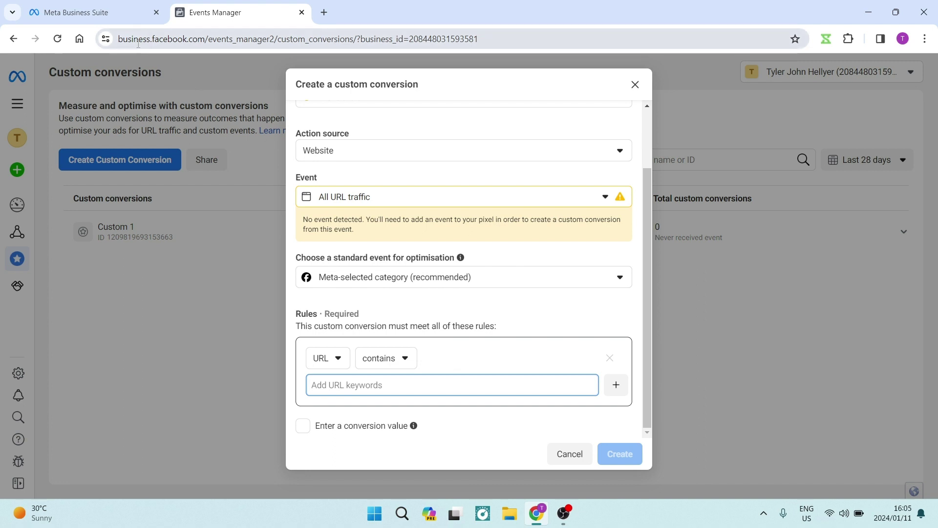
pyautogui.click(172, 42)
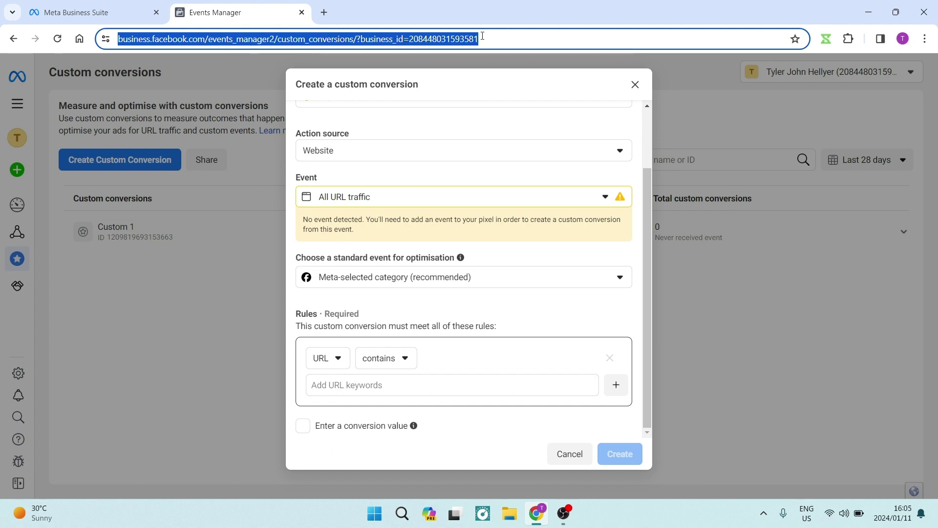
pyautogui.click(469, 293)
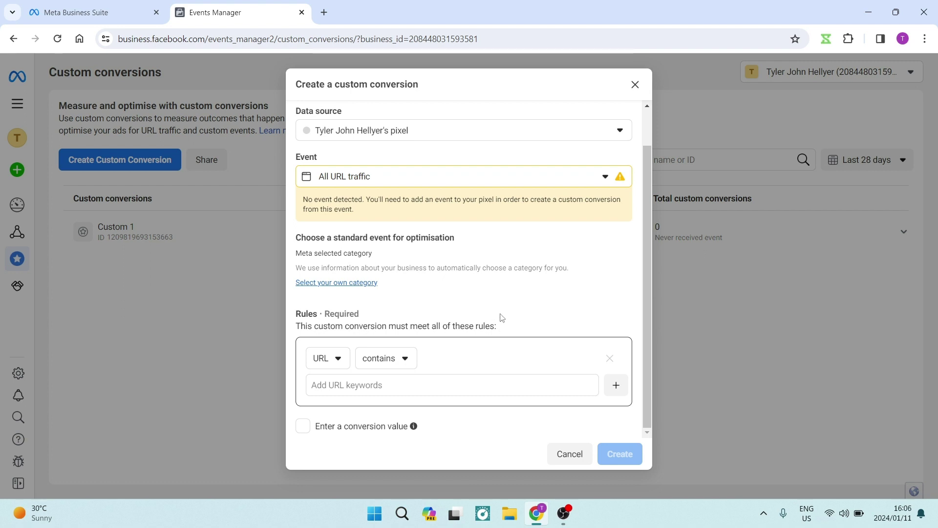
pyautogui.click(430, 387)
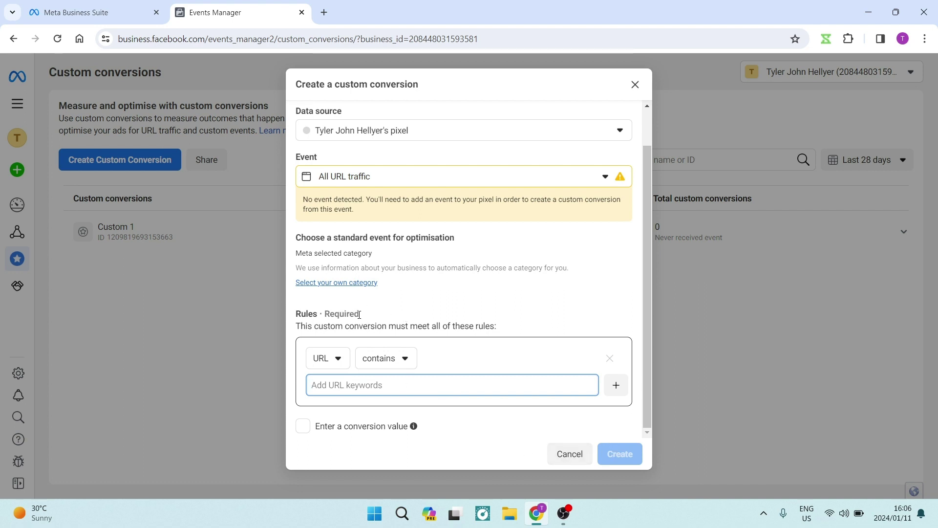
# Add the URL keyword 'special offer', create Custom 2 and dismiss the success dialog.
pyautogui.write('special offer')
pyautogui.press('Return')
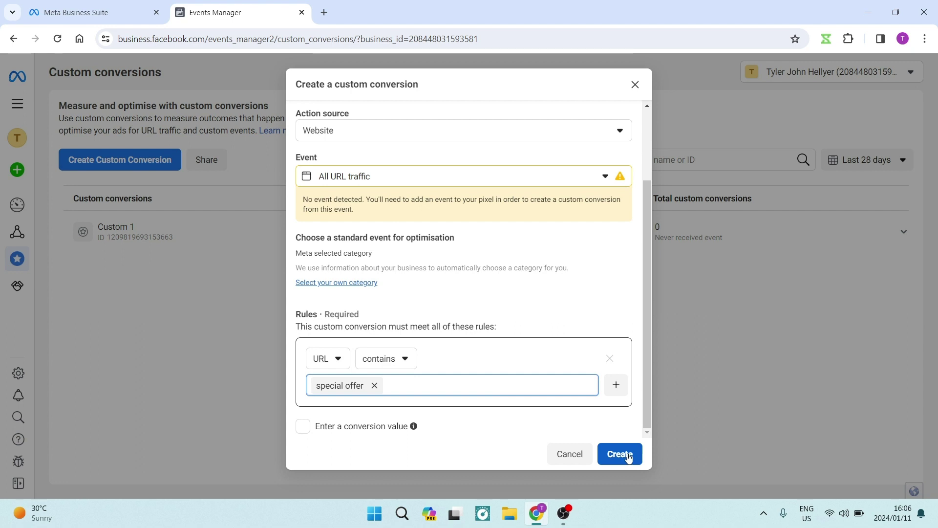
pyautogui.click(627, 455)
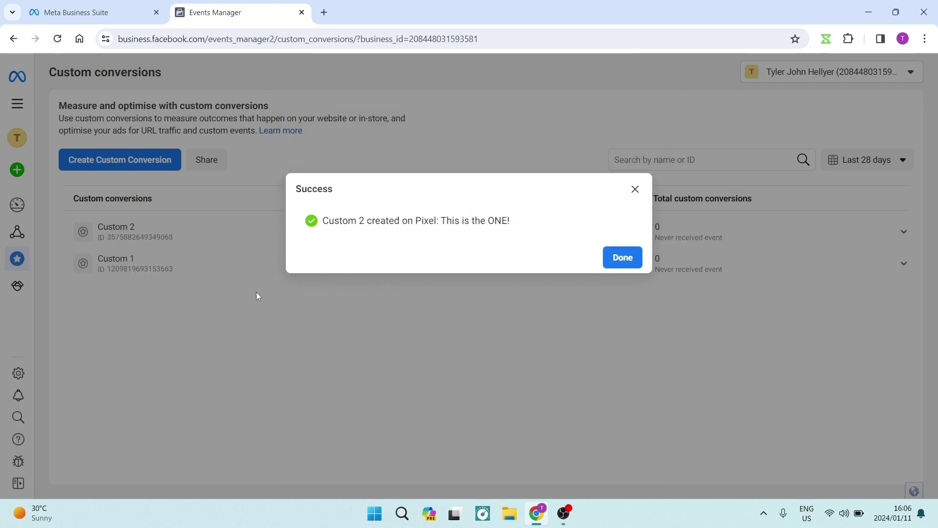
pyautogui.click(613, 258)
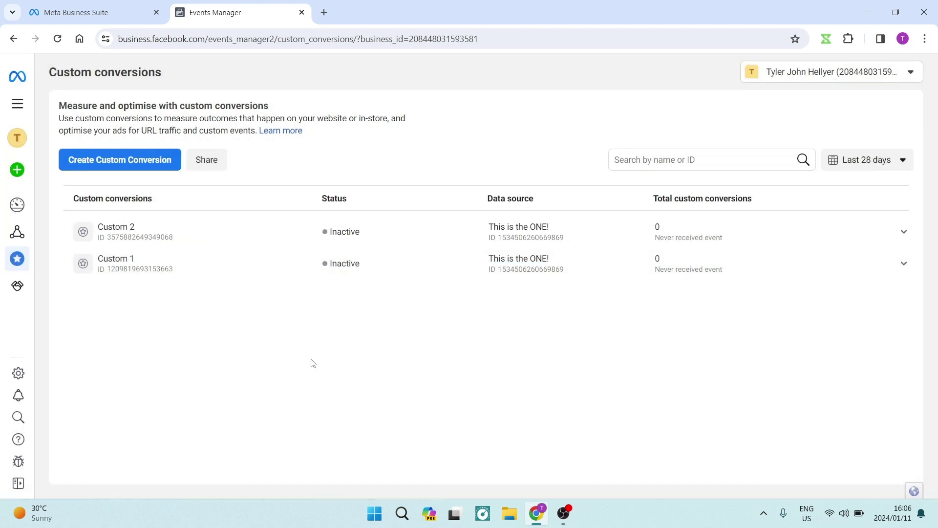